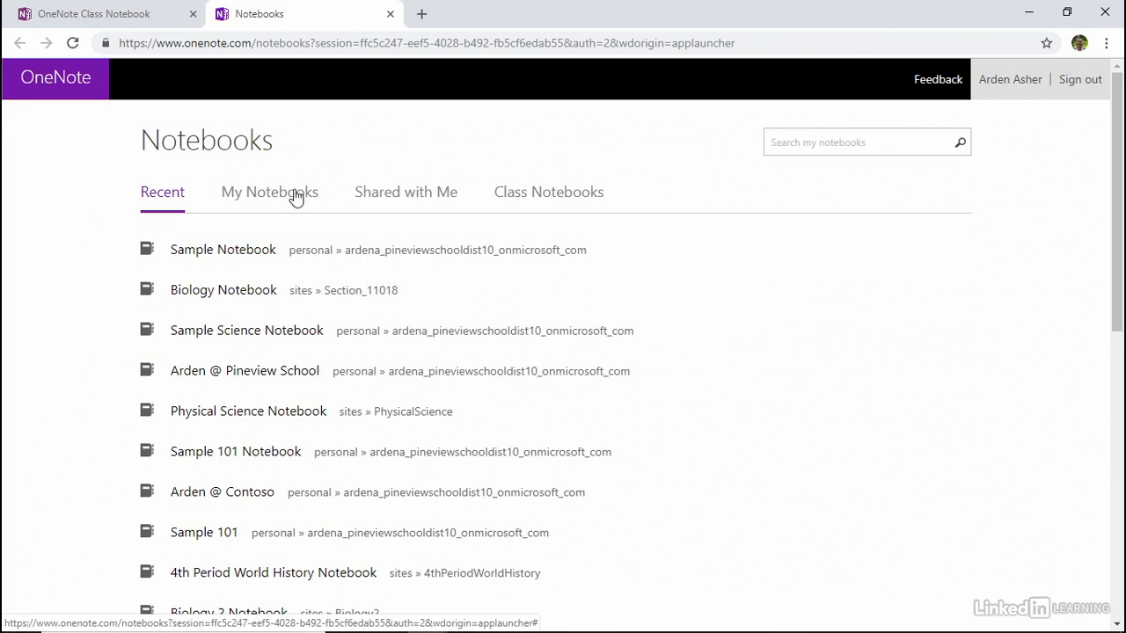
Step: Open the Physical Science Notebook from the class notebooks and add a page to the Content Library's Homework Handouts section
click(568, 200)
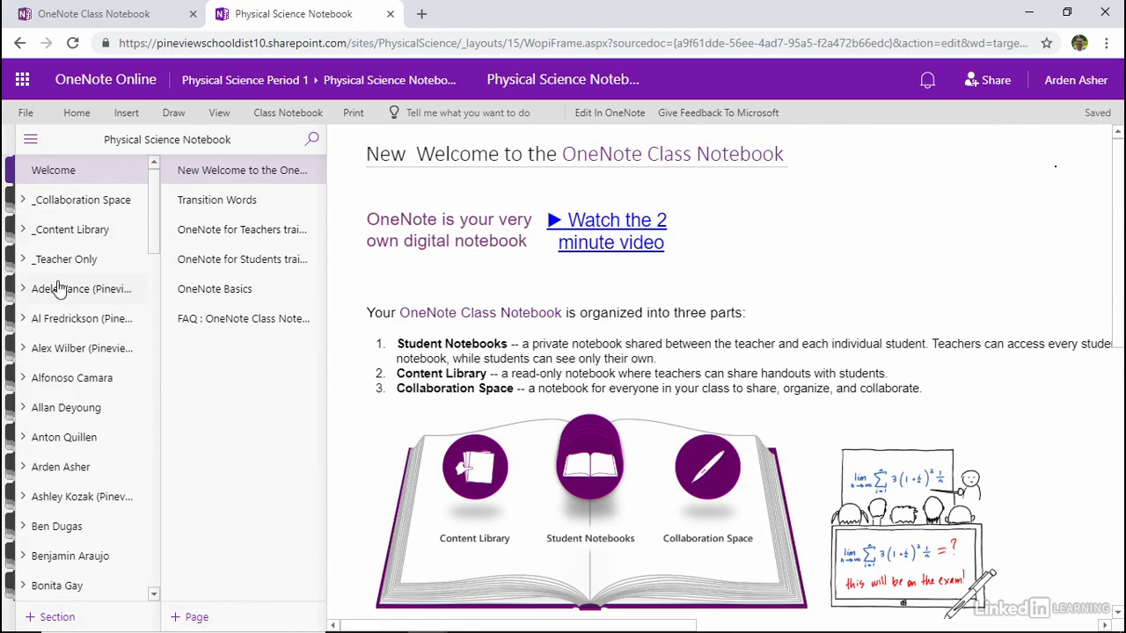
click(71, 232)
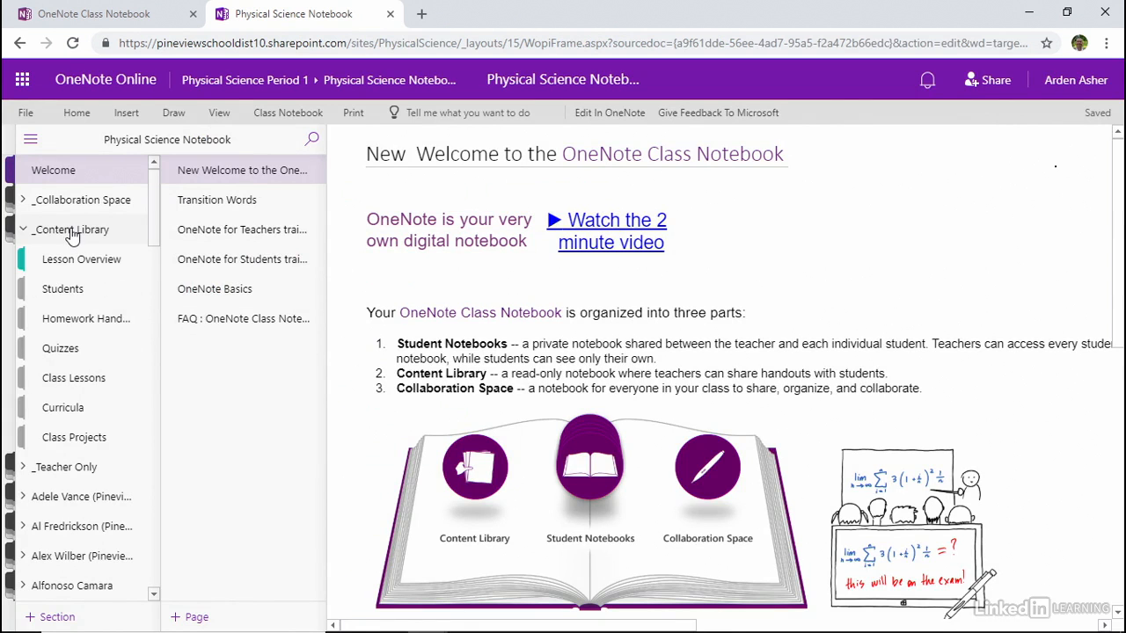
click(70, 324)
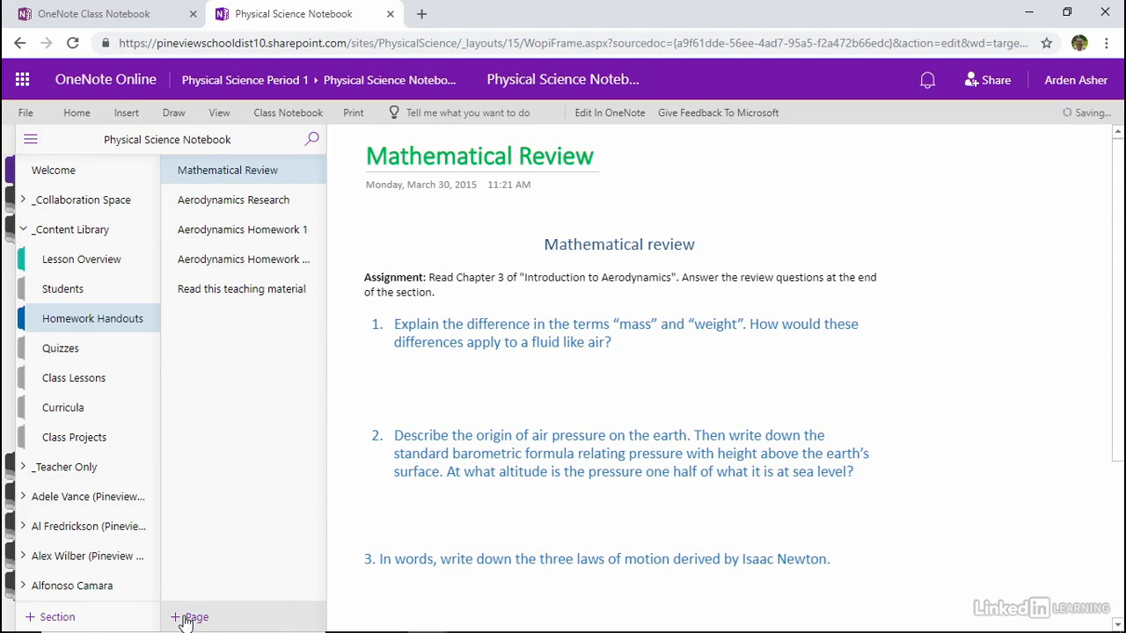
click(186, 619)
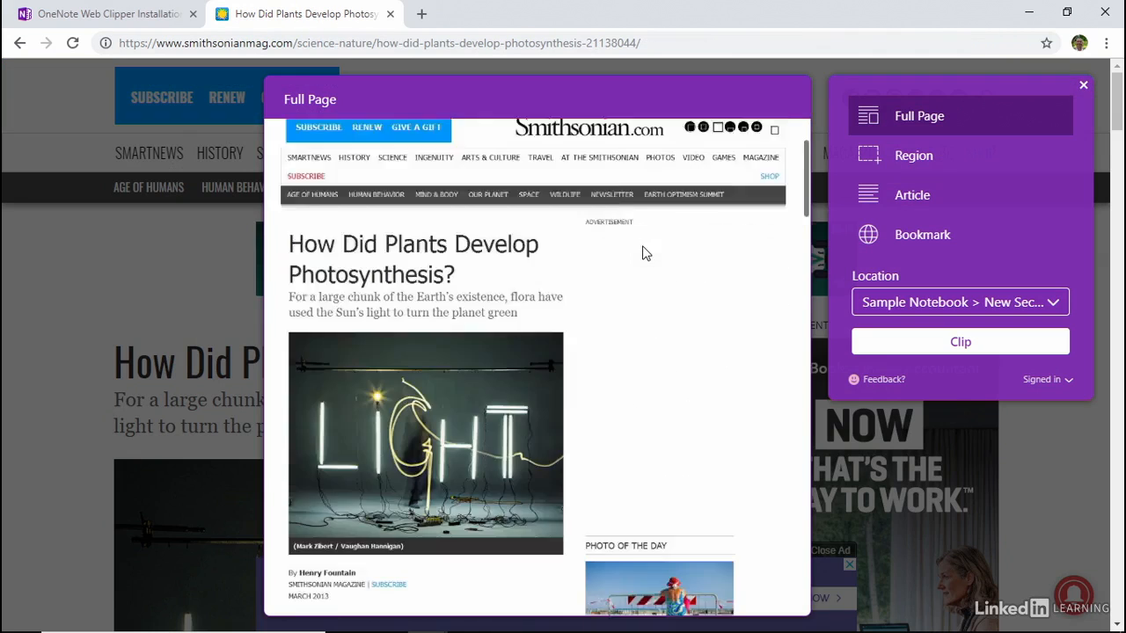
Step: Review the full-page clip of the photosynthesis article, and capture its headline and subheading as a region clip instead
scroll(642, 252, down, 10)
scroll(642, 252, down, 15)
scroll(642, 253, up, 20)
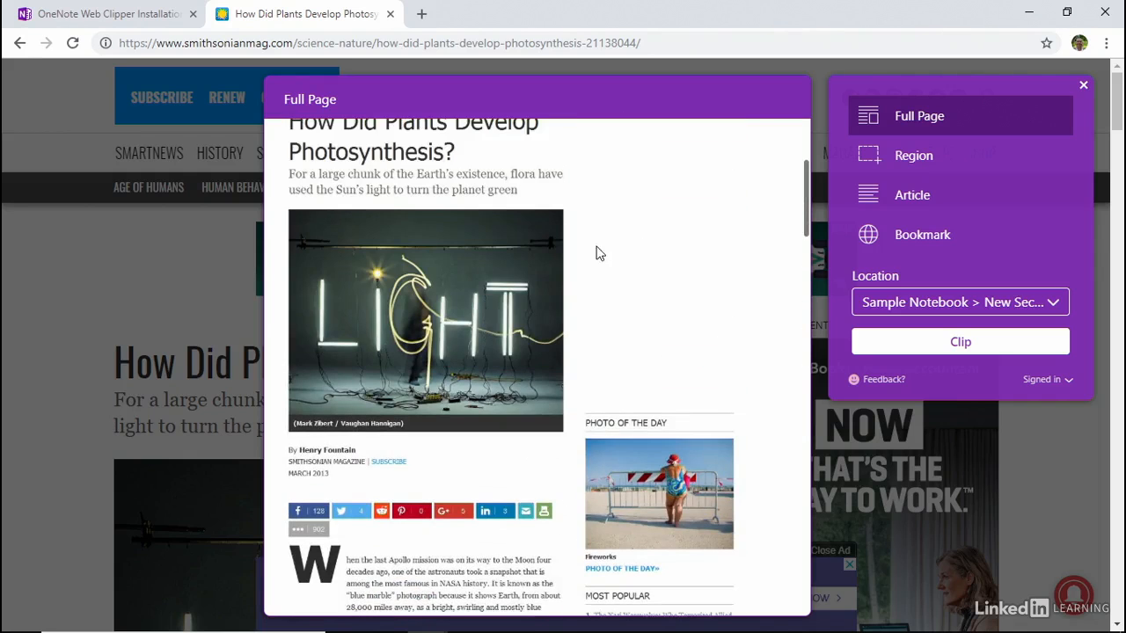
scroll(547, 261, up, 3)
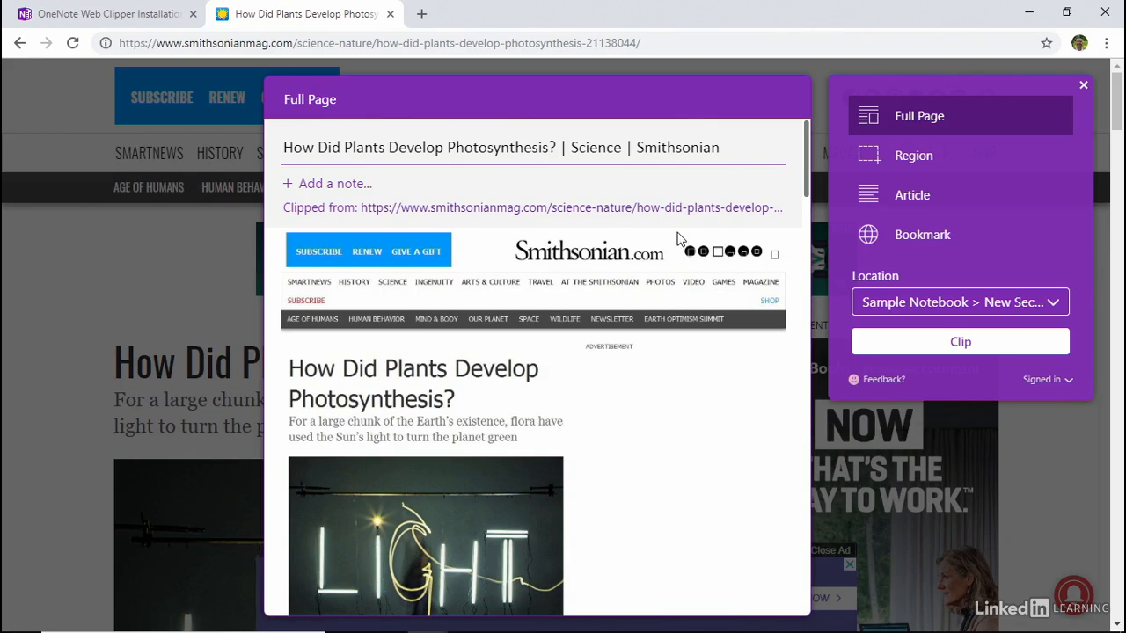
click(918, 156)
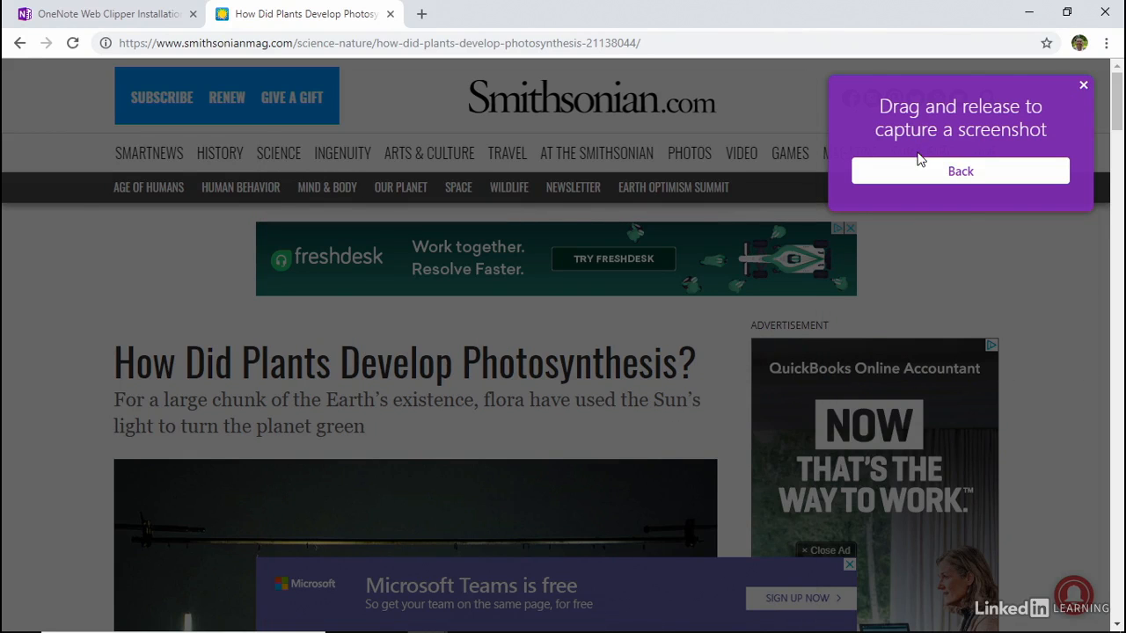
drag(103, 301, 737, 461)
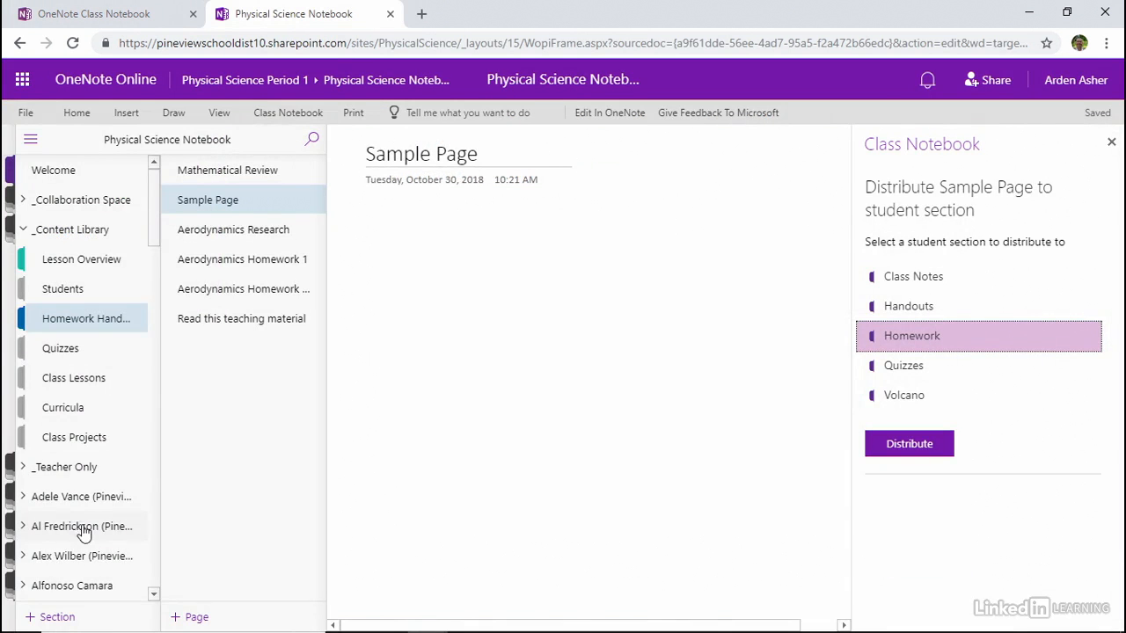
Step: Open the Manage notebooks page from the Physical Science Notebook's class notebook tools and look through it
click(288, 114)
click(467, 172)
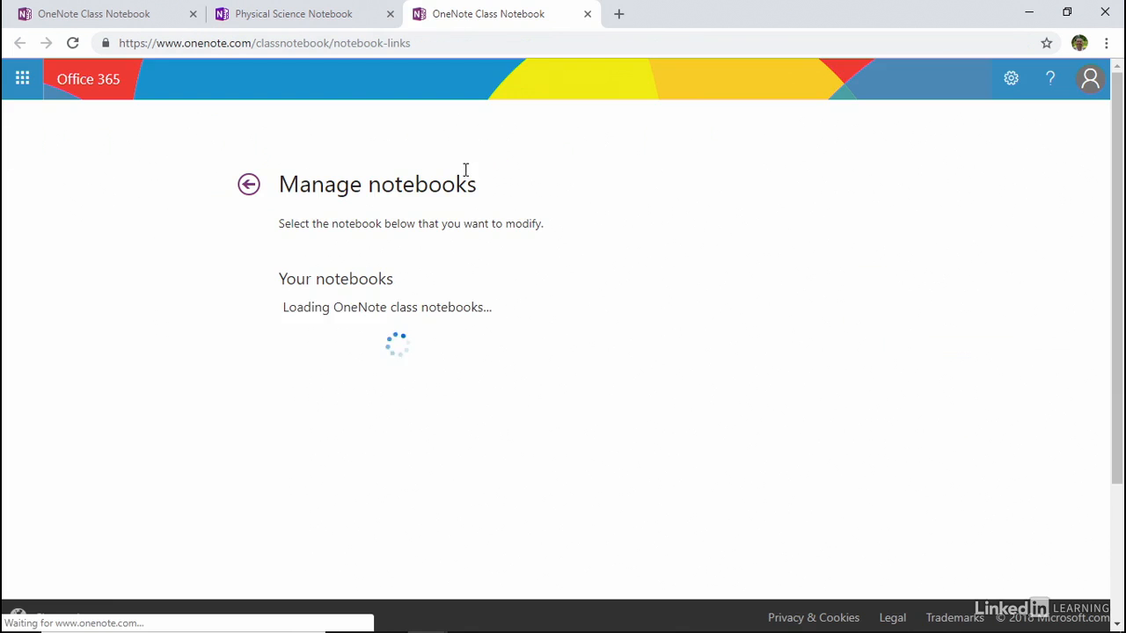
scroll(545, 377, down, 4)
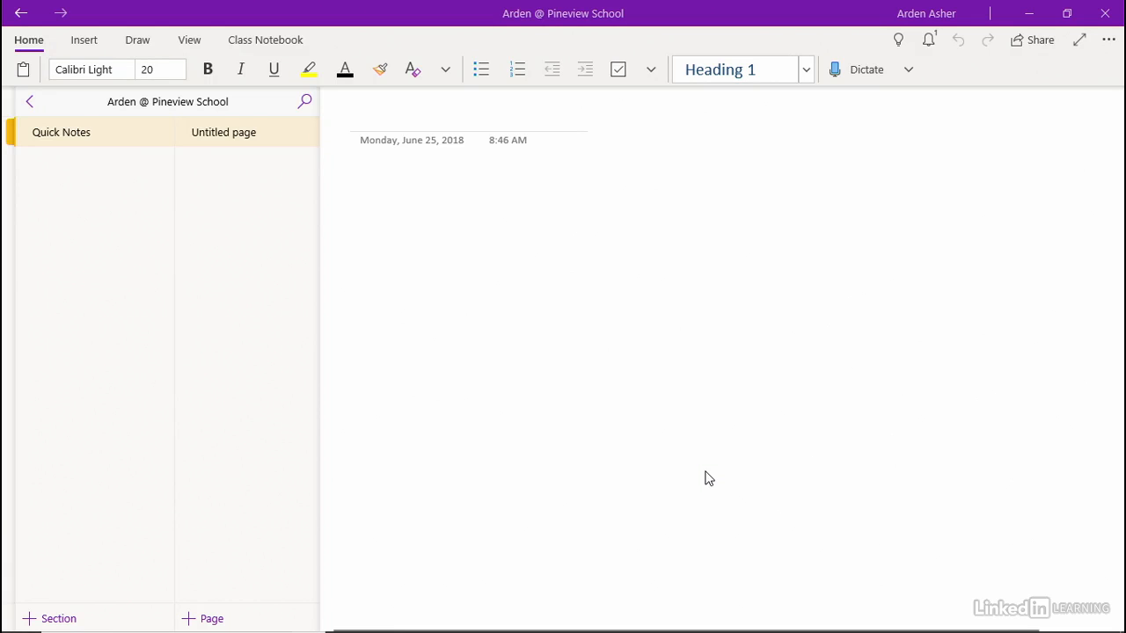
Step: Show the list of notebooks in the OneNote desktop app and open the Biology Notebook
click(29, 101)
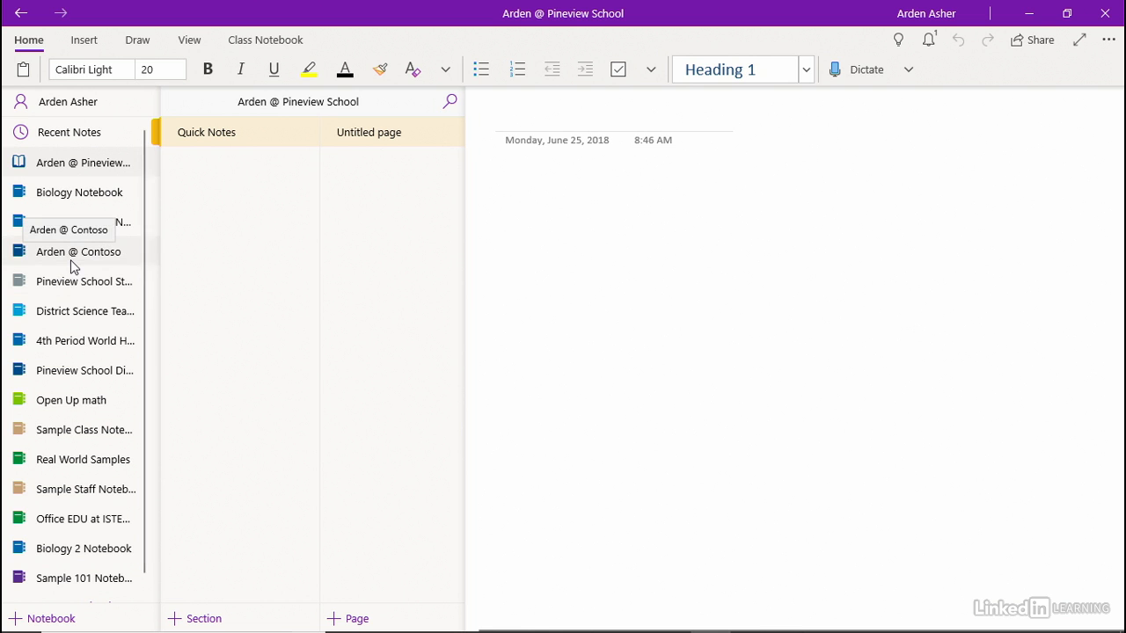
click(66, 193)
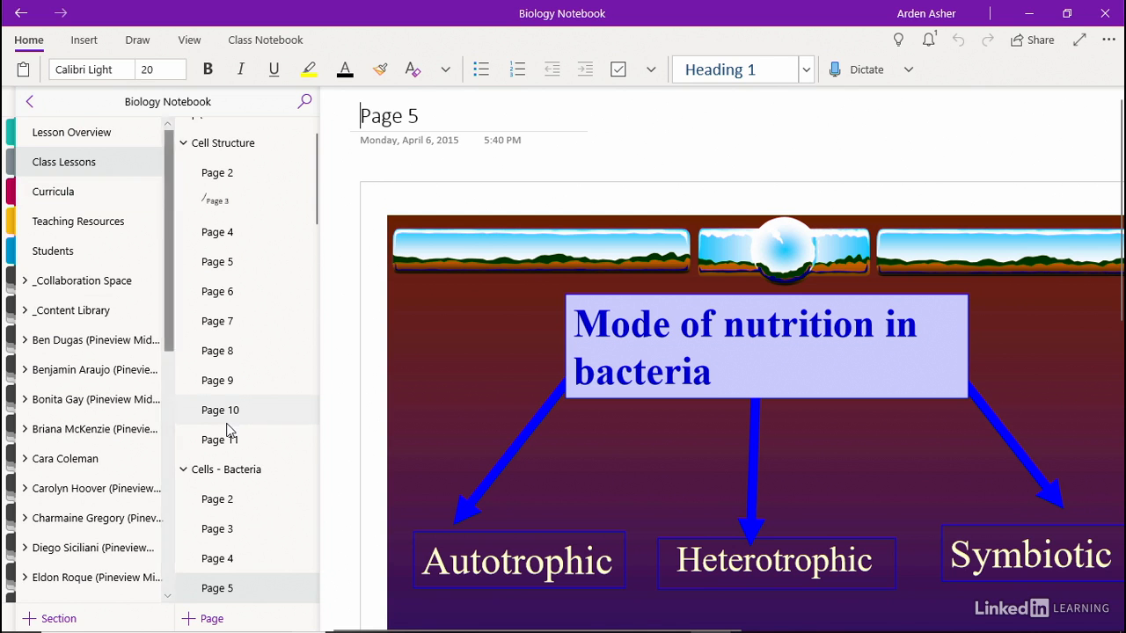
Step: Create a new notebook named "Sample Science Notebook"
click(26, 104)
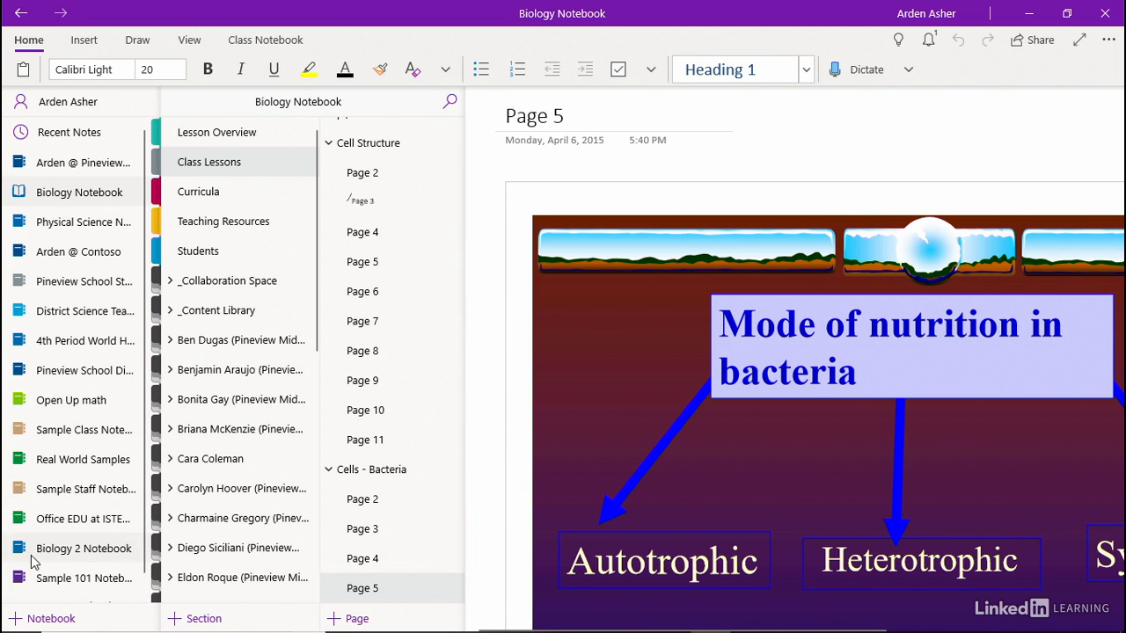
click(43, 618)
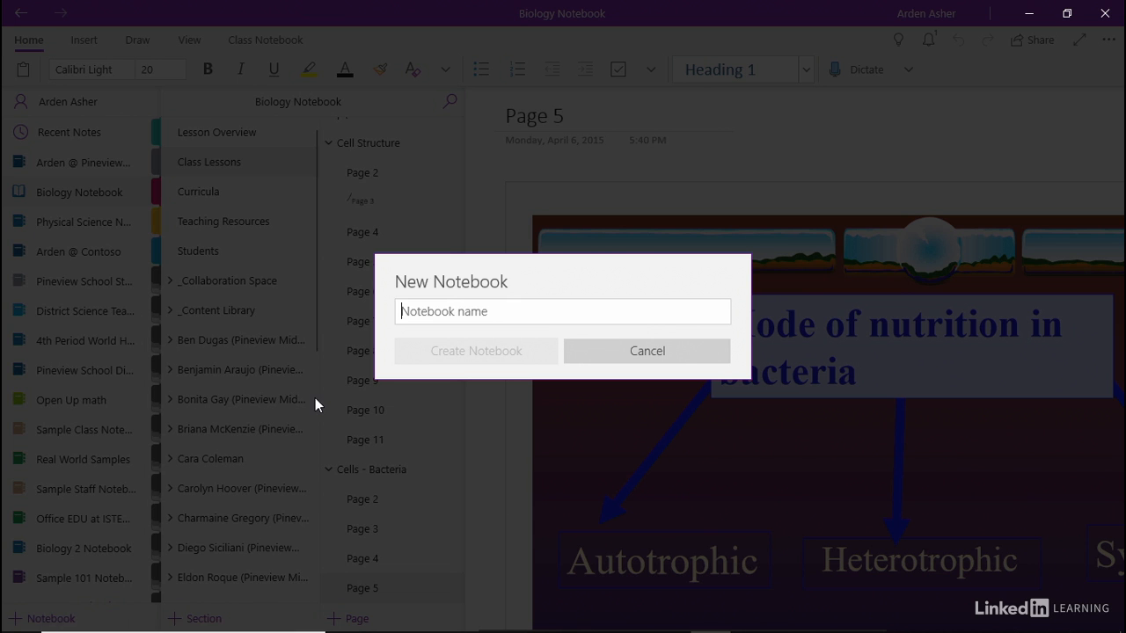
text(Sample Science Notebook)
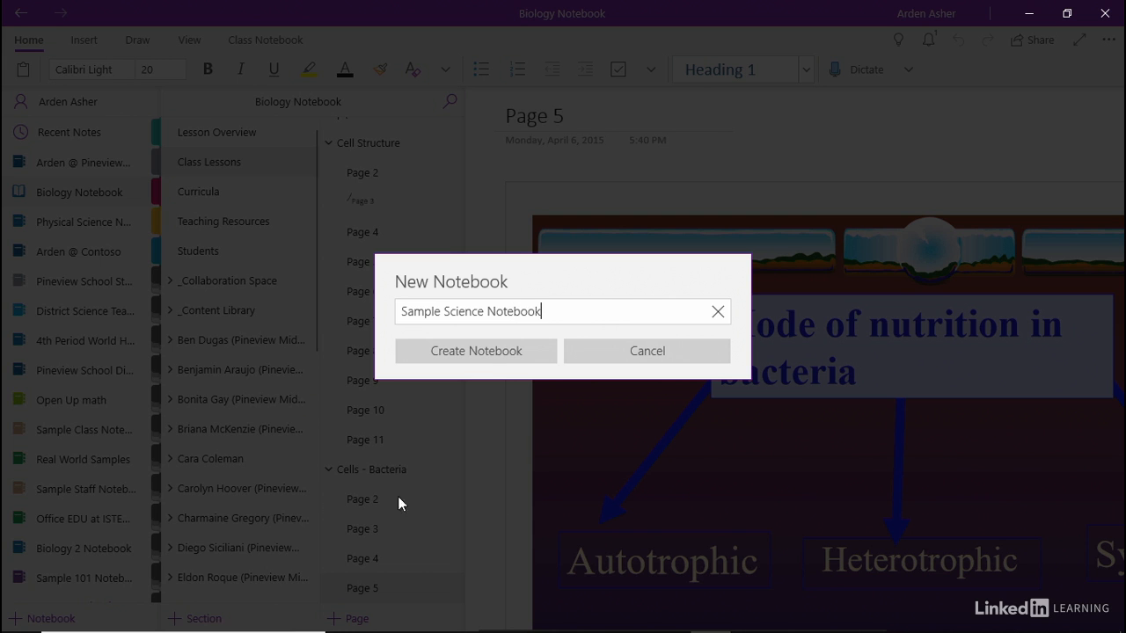
click(485, 350)
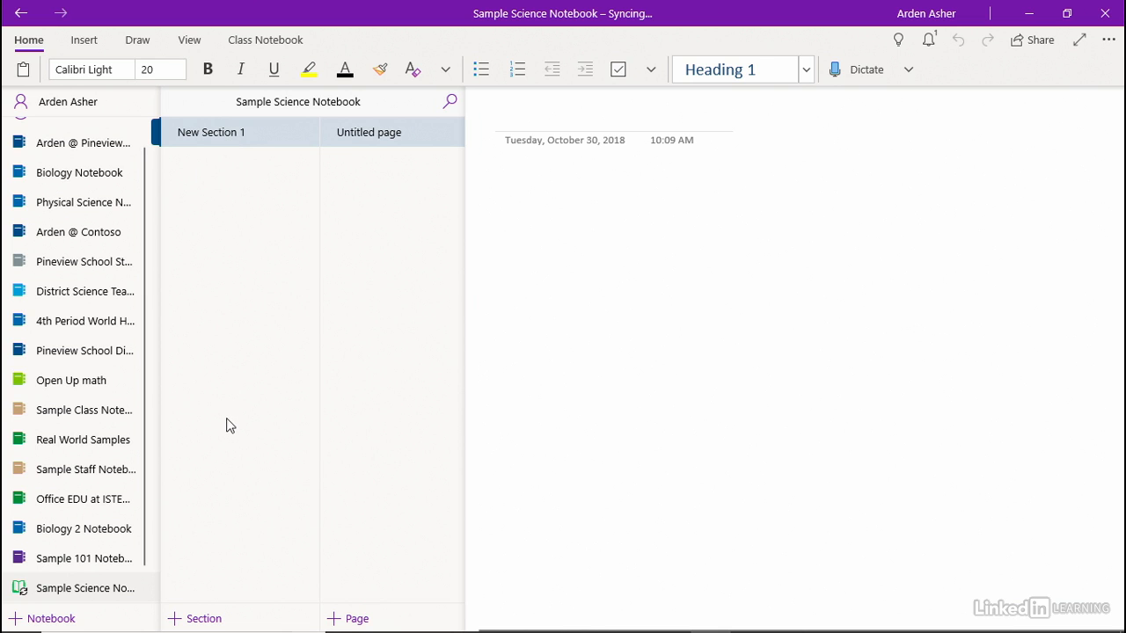
Step: Add two more sections to the Sample Science Notebook, keeping their default names
click(210, 619)
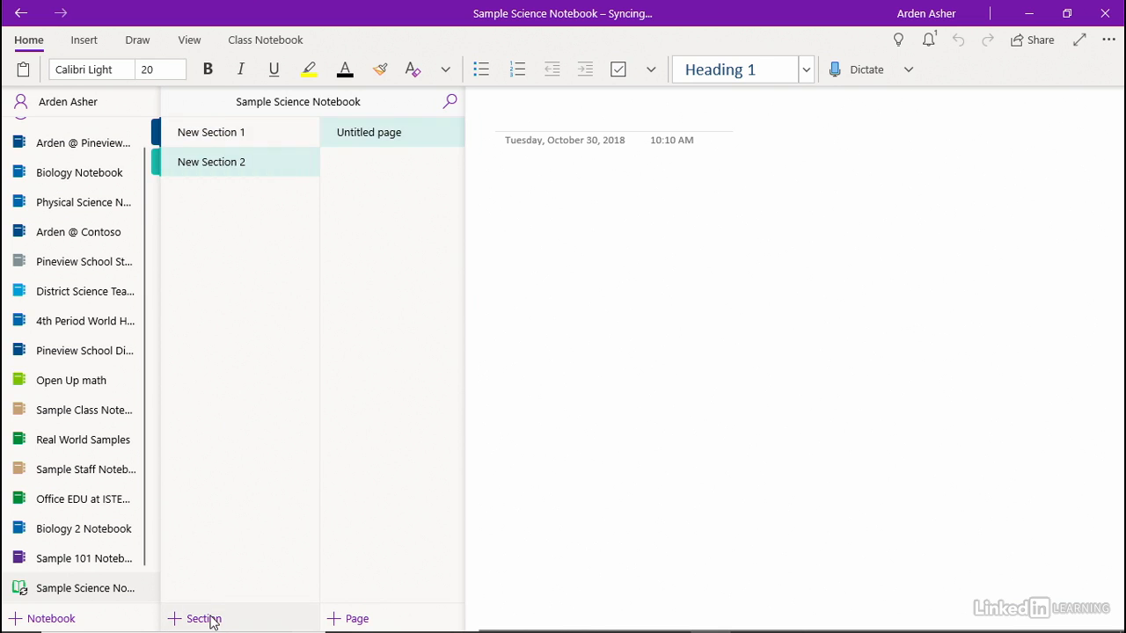
click(211, 619)
click(233, 377)
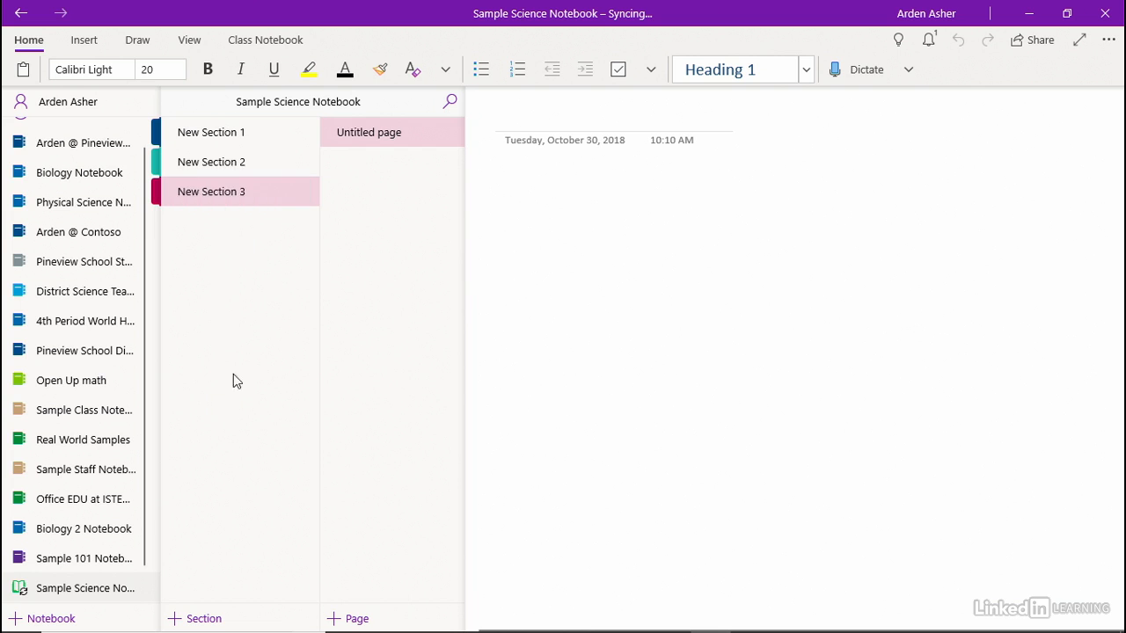
Step: Add three more untitled pages to New Section 1
click(208, 130)
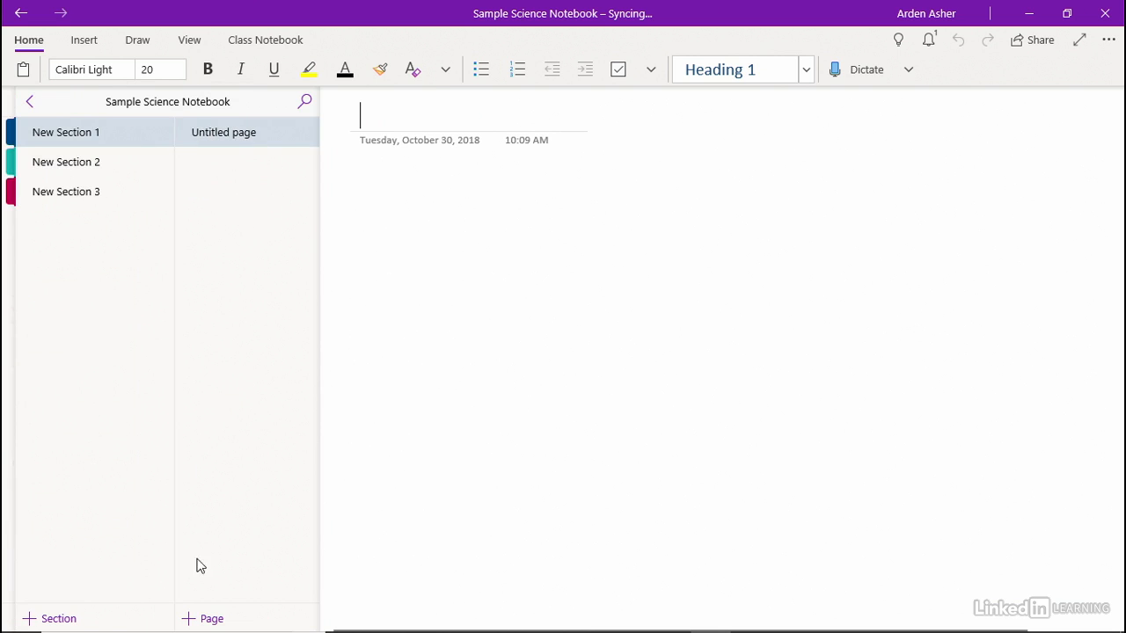
click(212, 619)
click(212, 619)
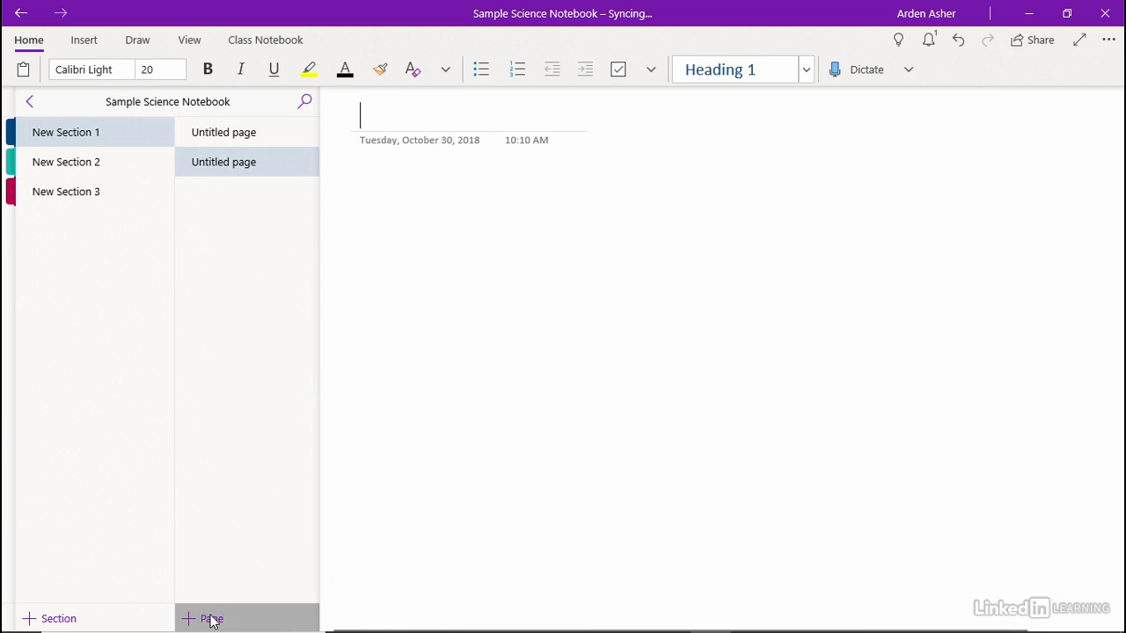
click(212, 620)
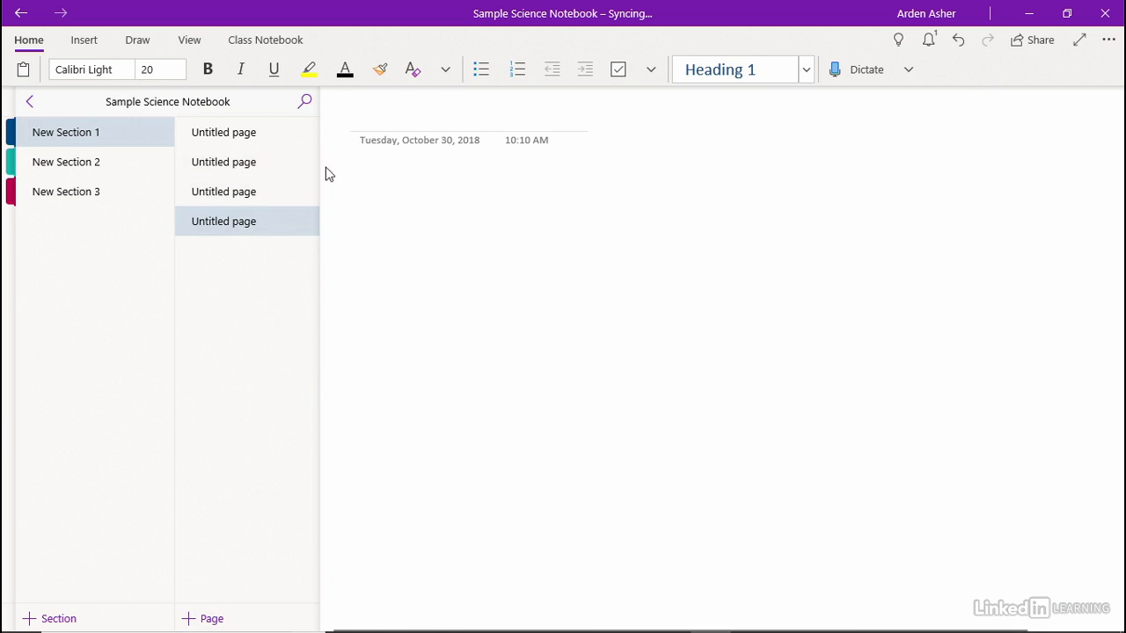
Step: Title the first two pages of New Section 1 "Page 1" and "Page 2"
click(216, 136)
text(Page 1)
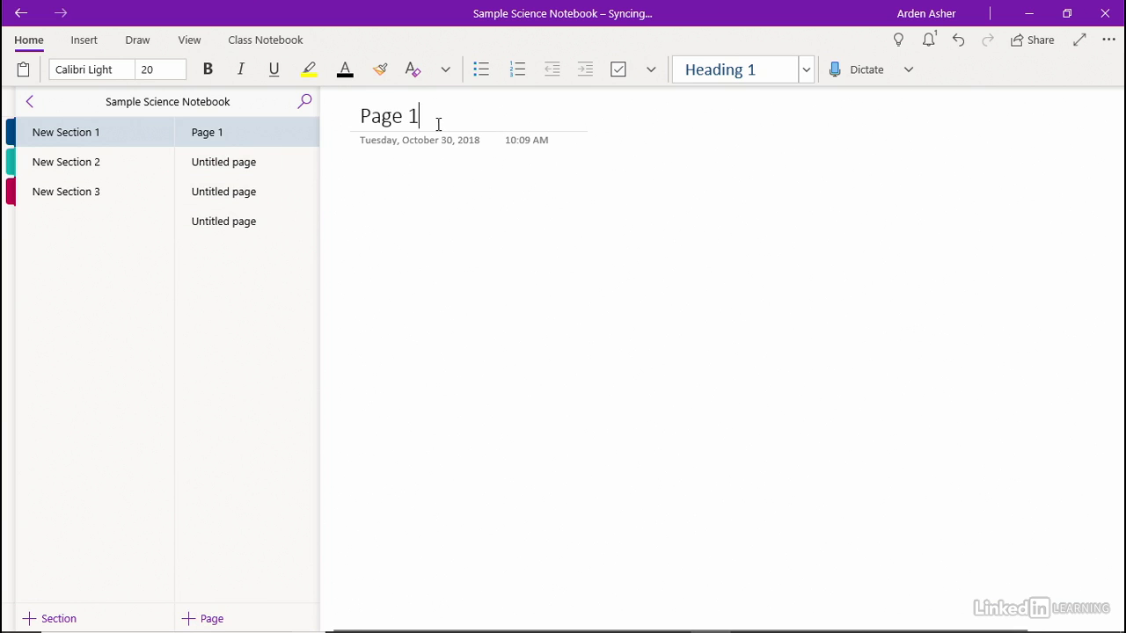
click(224, 165)
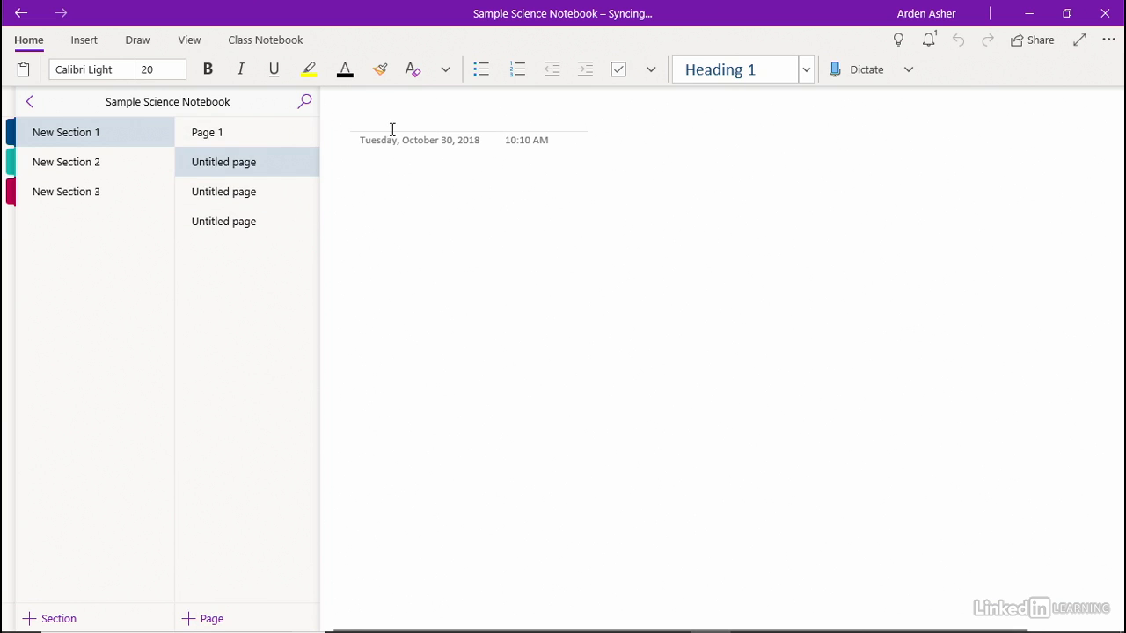
text(Page 2)
key(Return)
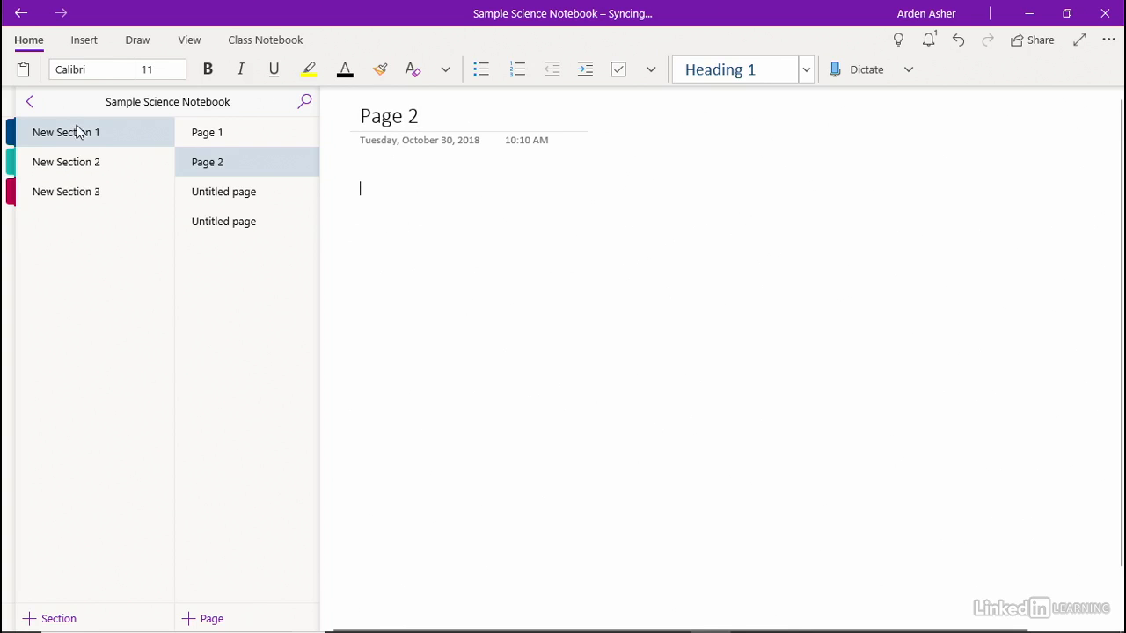
Step: Switch to the Biology Notebook and view the Weather and Climate and Human Impacts pages in its Curricula section
click(29, 105)
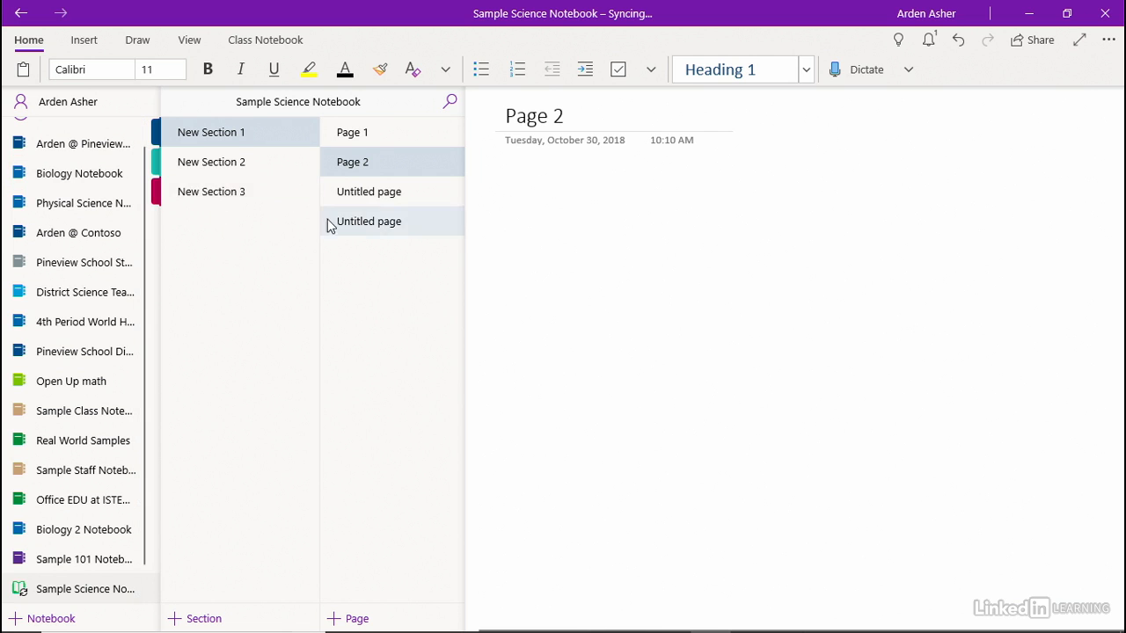
click(237, 141)
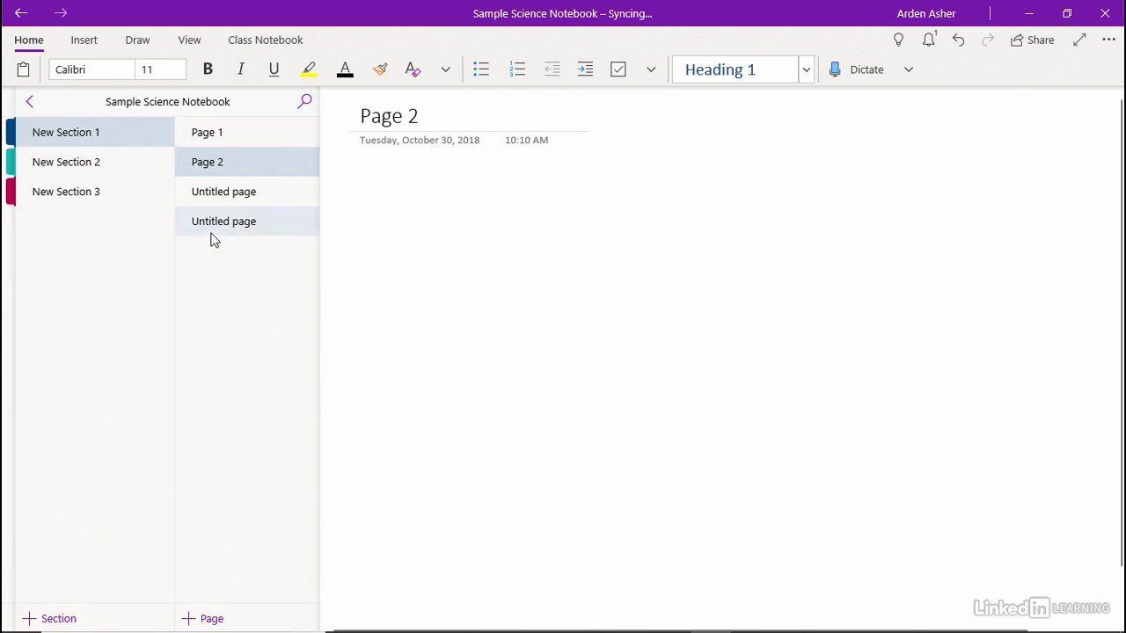
click(22, 102)
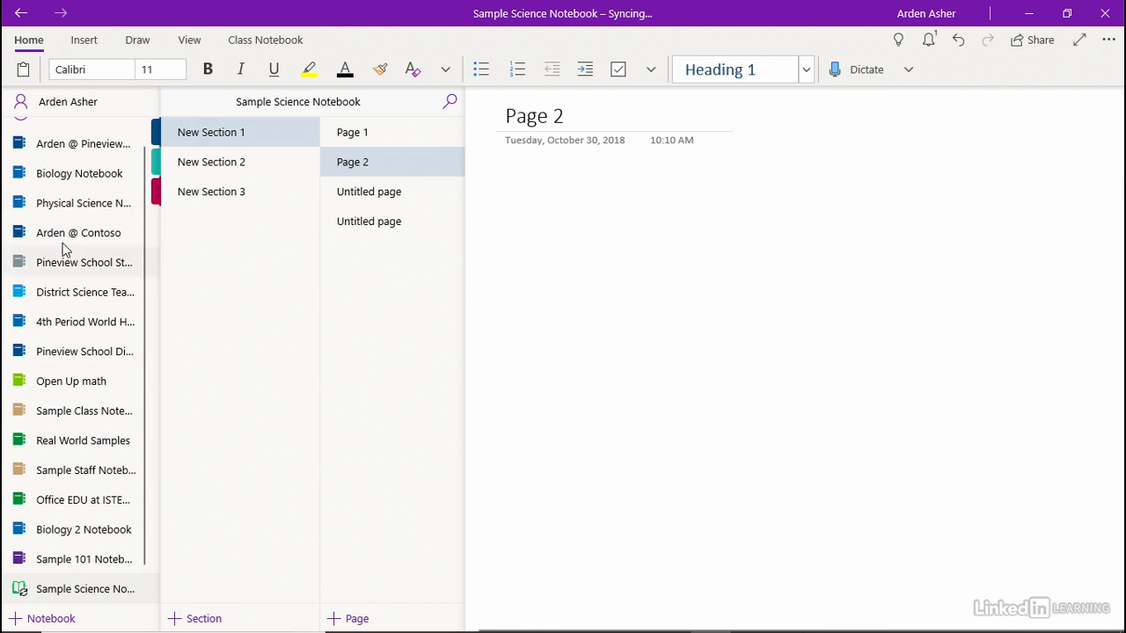
click(70, 179)
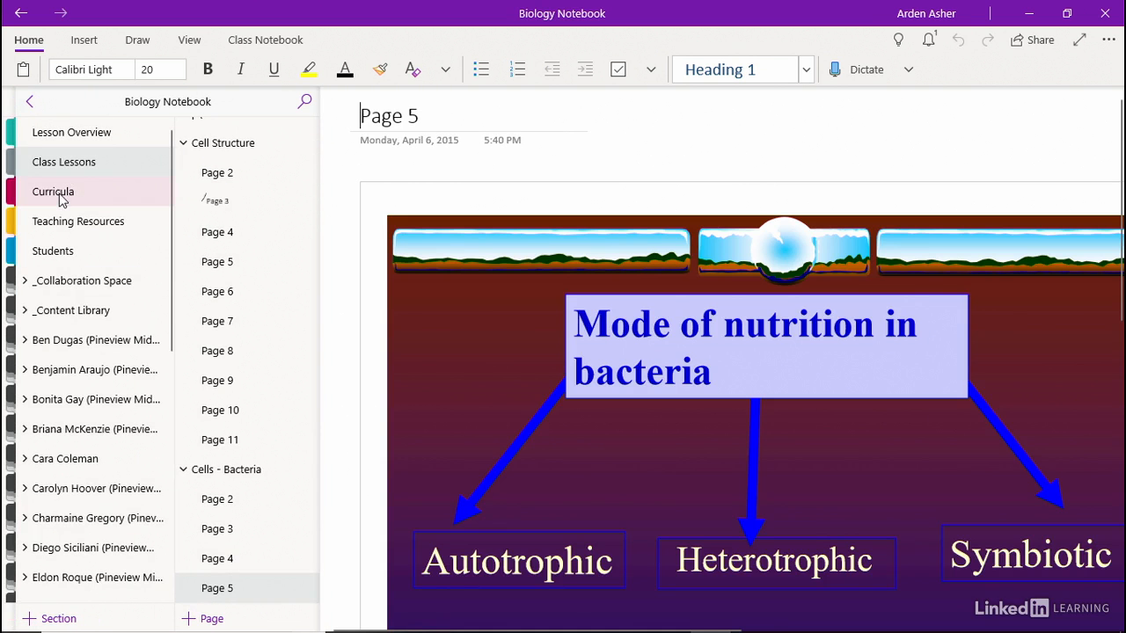
click(62, 192)
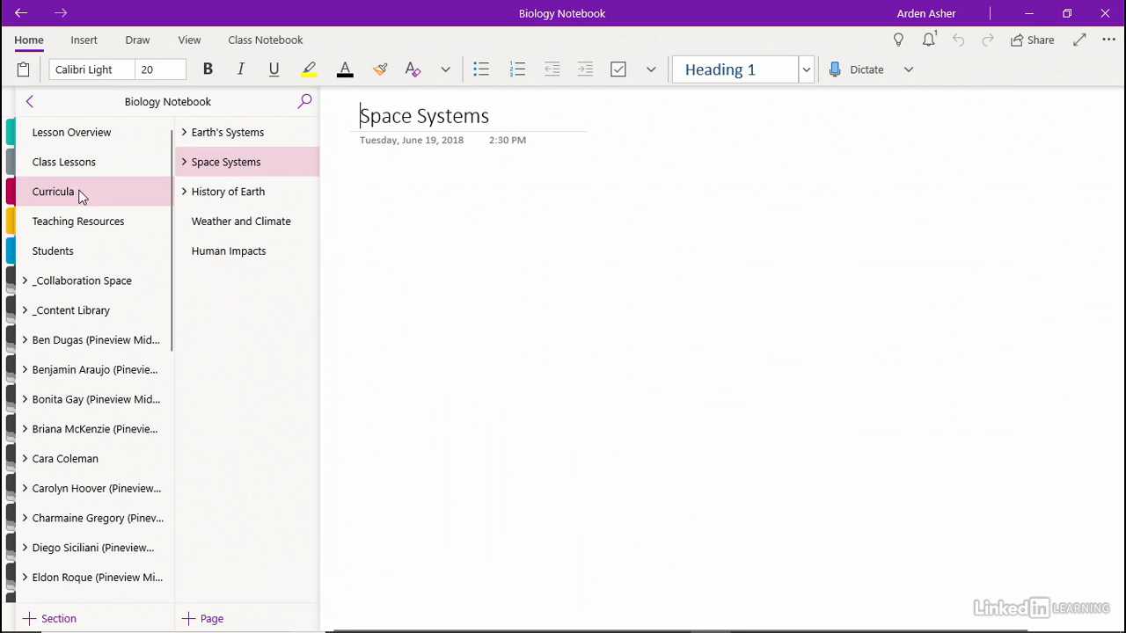
click(234, 226)
click(226, 256)
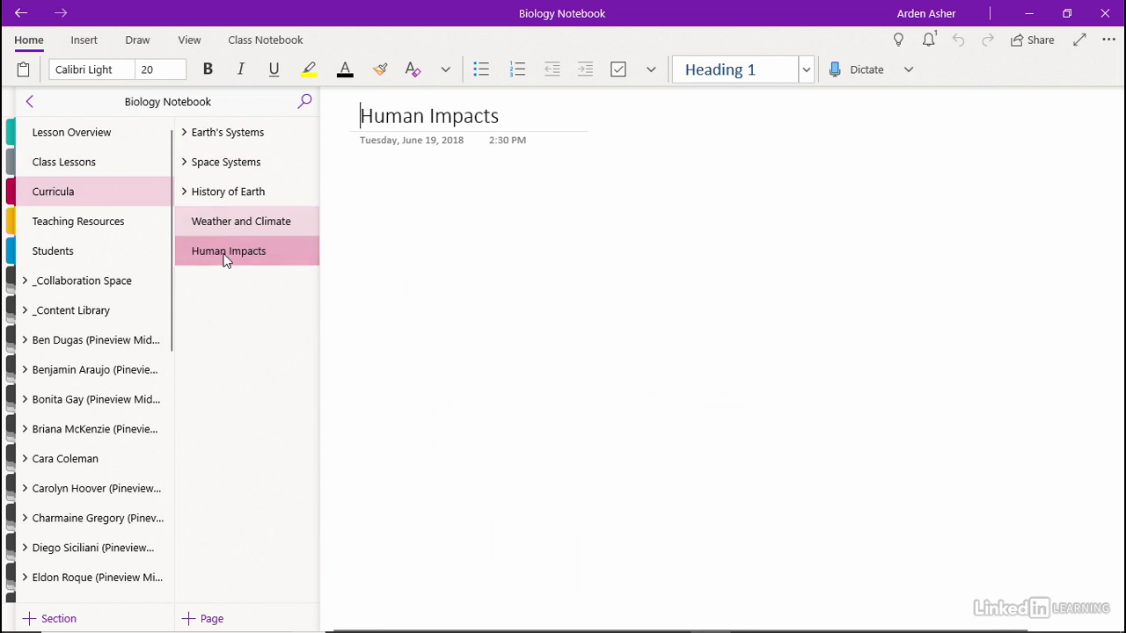